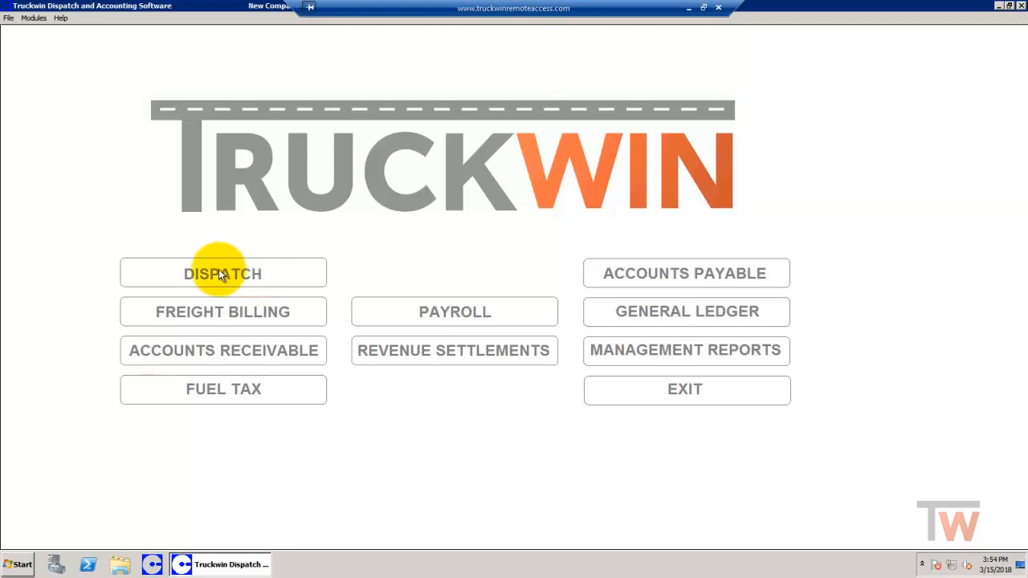
Step: Open the Dispatch driver list and start adding a new driver, dismissing the payroll warning
click(218, 273)
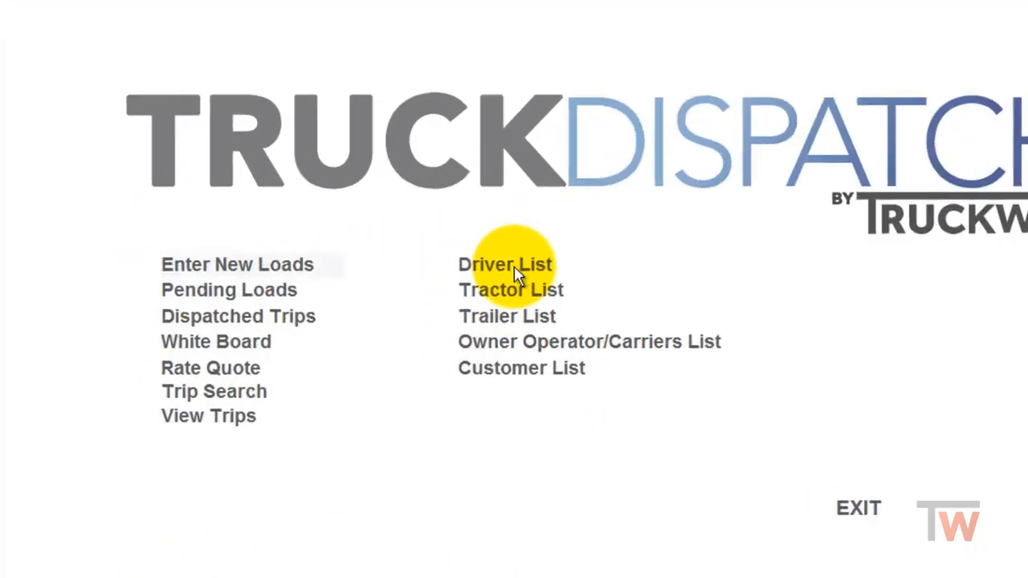
click(516, 273)
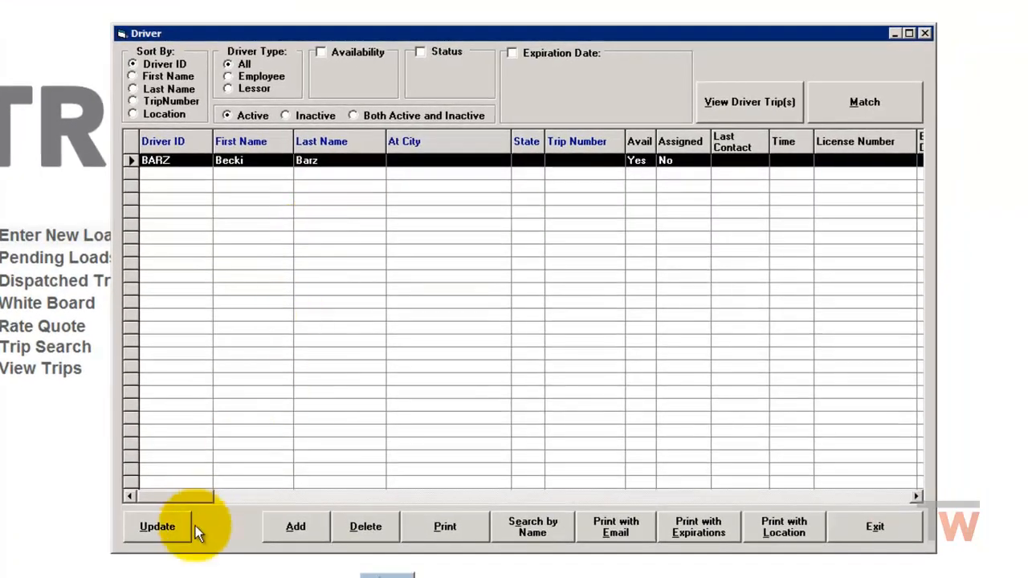
click(299, 527)
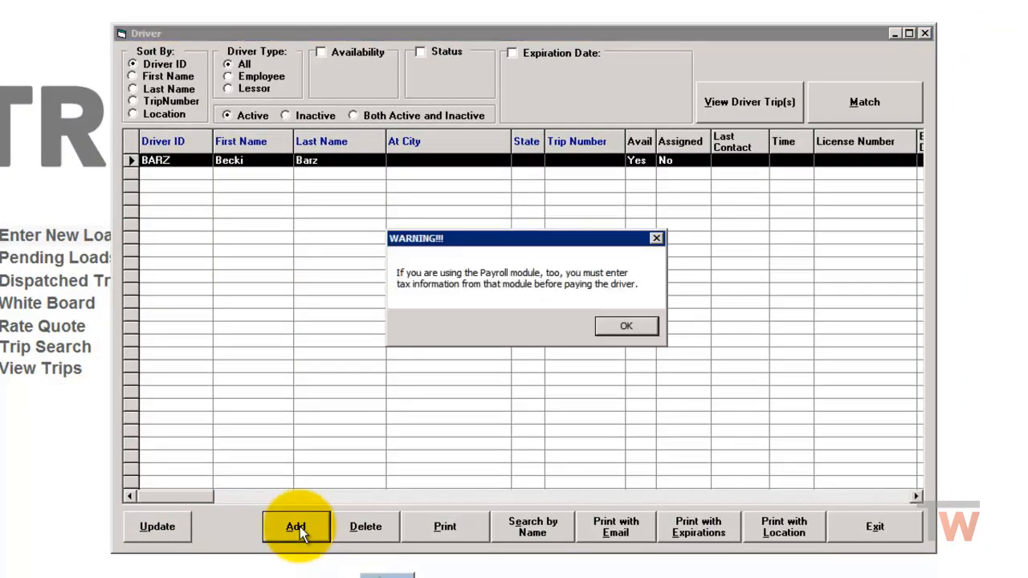
click(615, 327)
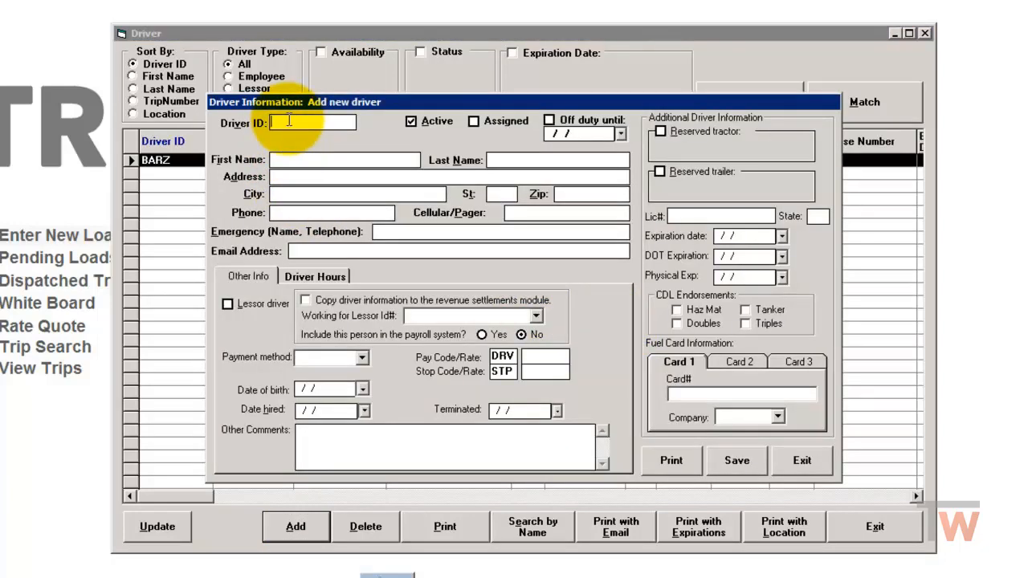
Step: Enter the new driver's ID and the driver's first and last name
text(B1)
key(BackSpace)
text(ob)
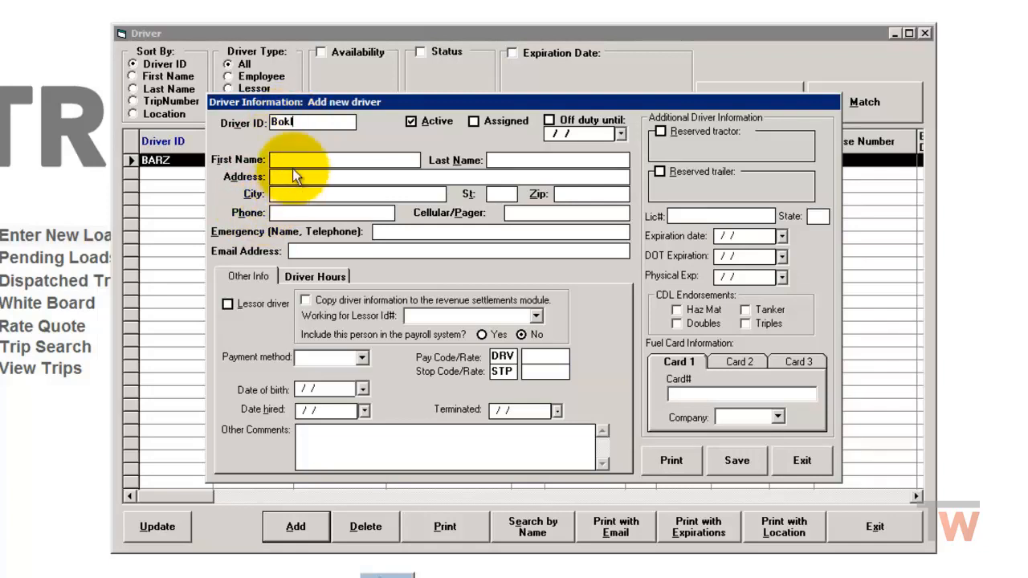
text(1)
click(293, 159)
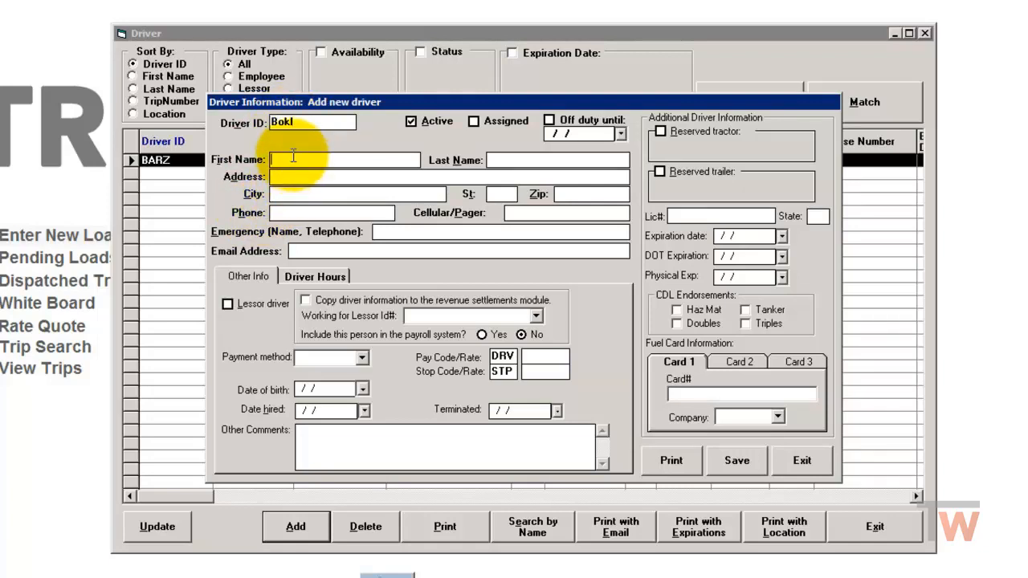
key(Tab)
Step: Fill in the driver's street address, city, state and zip code
click(274, 176)
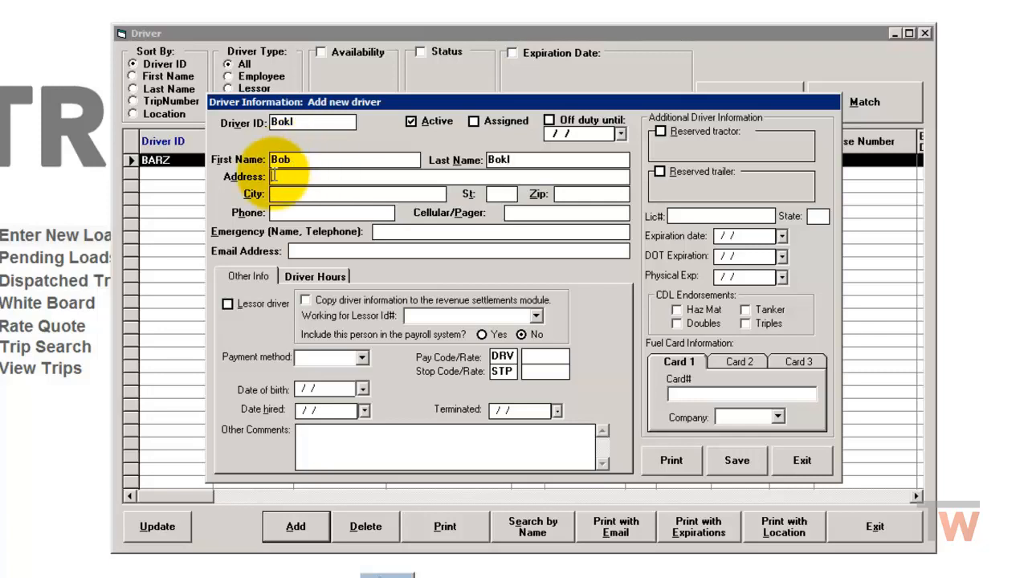
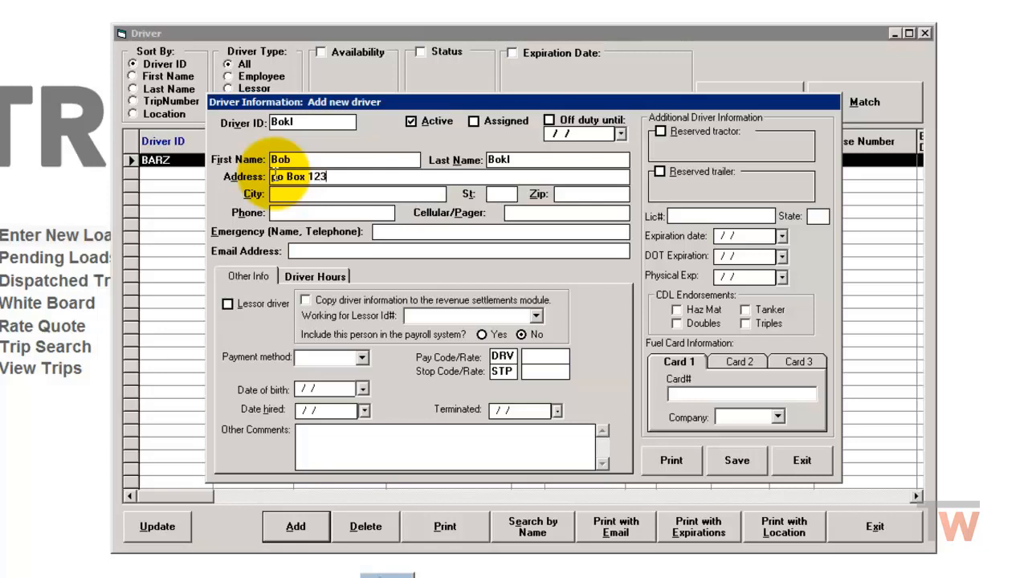
click(333, 198)
text(Tripp)
key(Tab)
text(SD)
key(Tab)
text(57376)
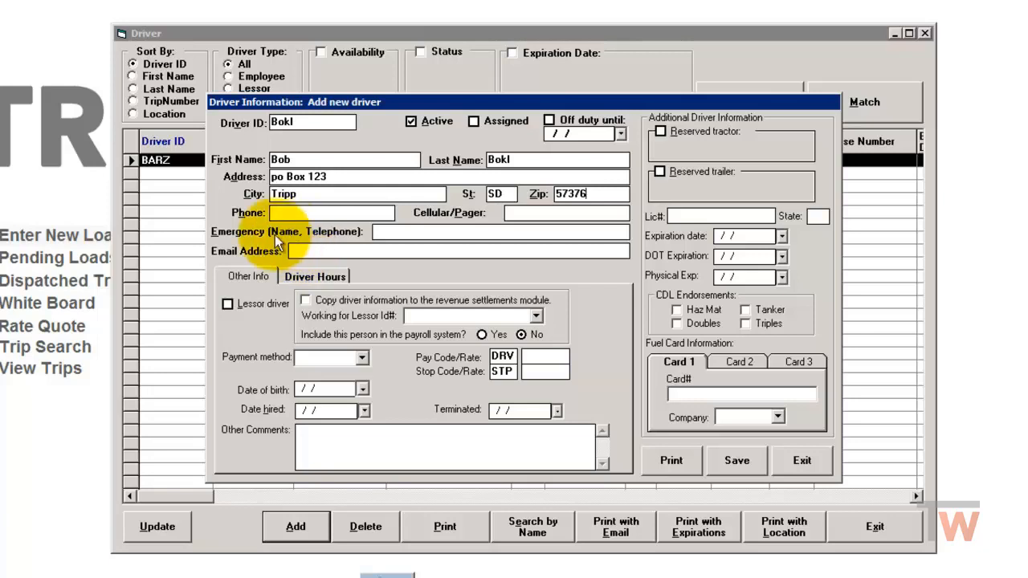
Step: Mark the driver as a lessor driver, copy the information to revenue settlements, and enter the driver's ID as the lessor ID
click(228, 304)
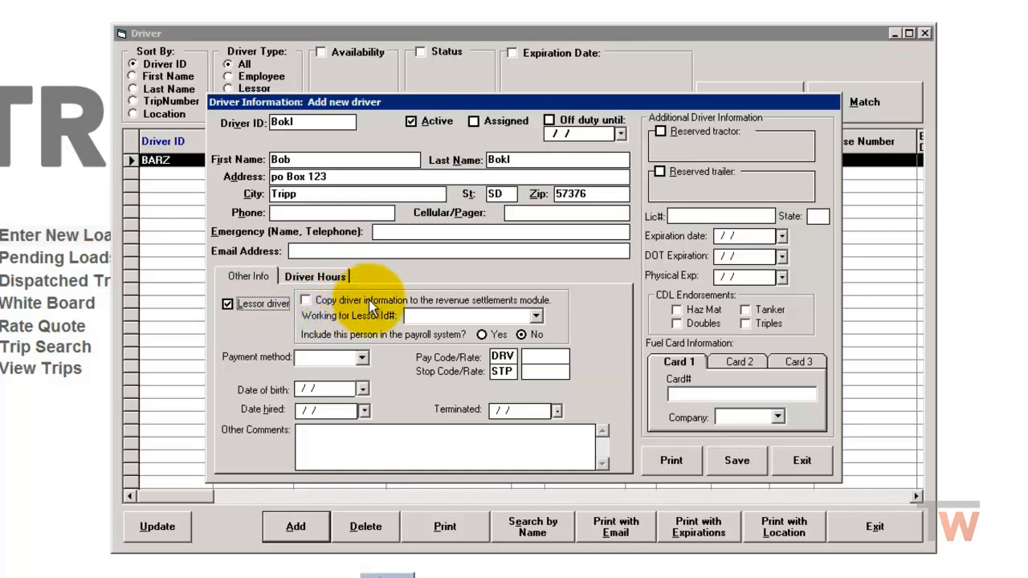
click(305, 300)
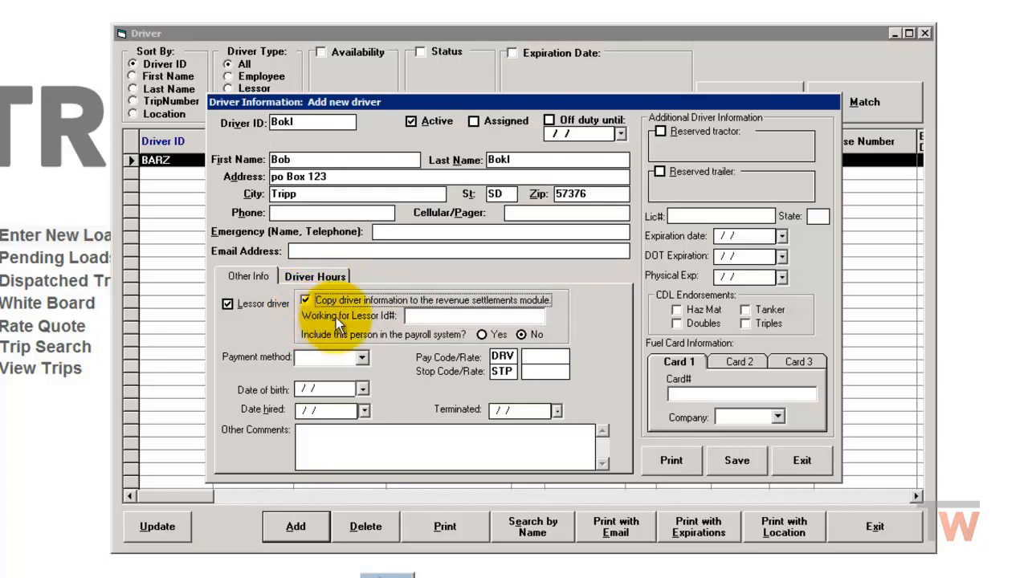
click(414, 317)
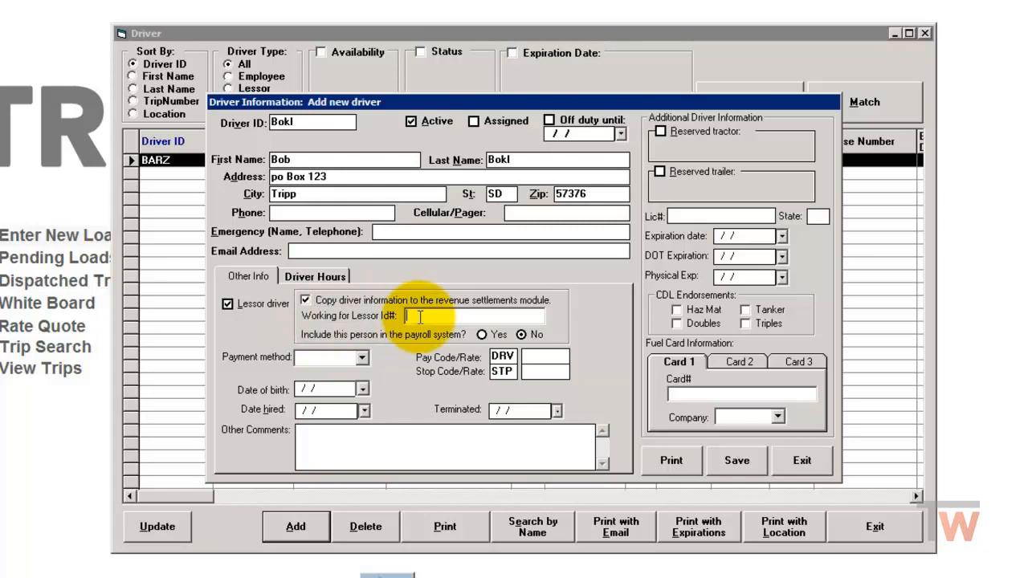
text(Bokl)
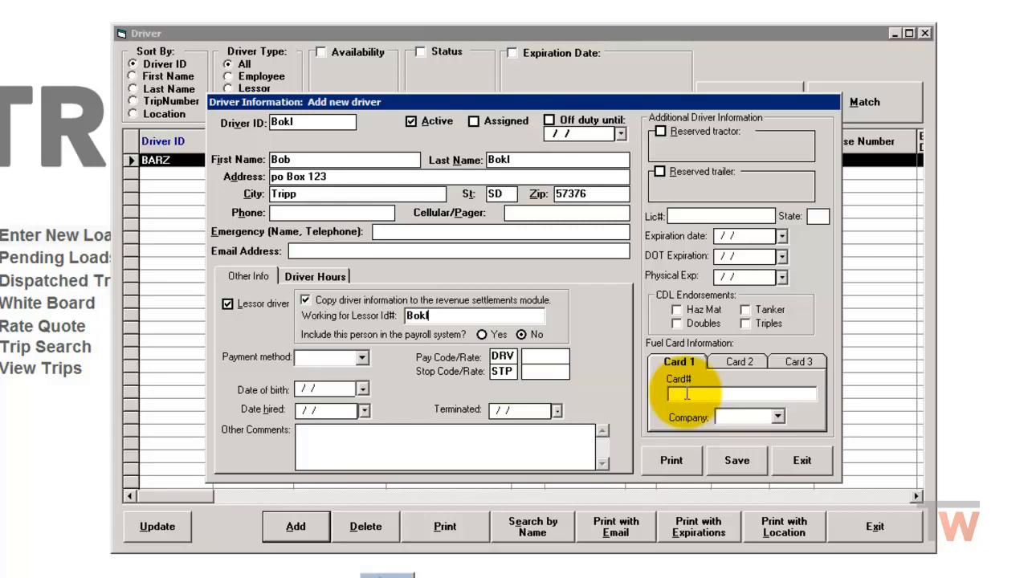
Step: Save the new driver and exit the driver list and the Dispatch module
click(737, 462)
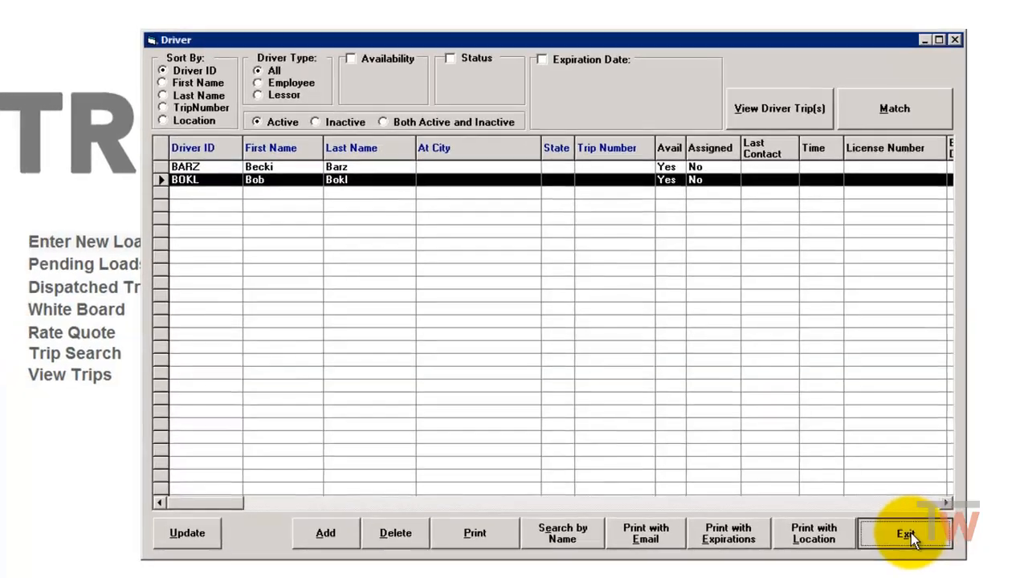
click(875, 528)
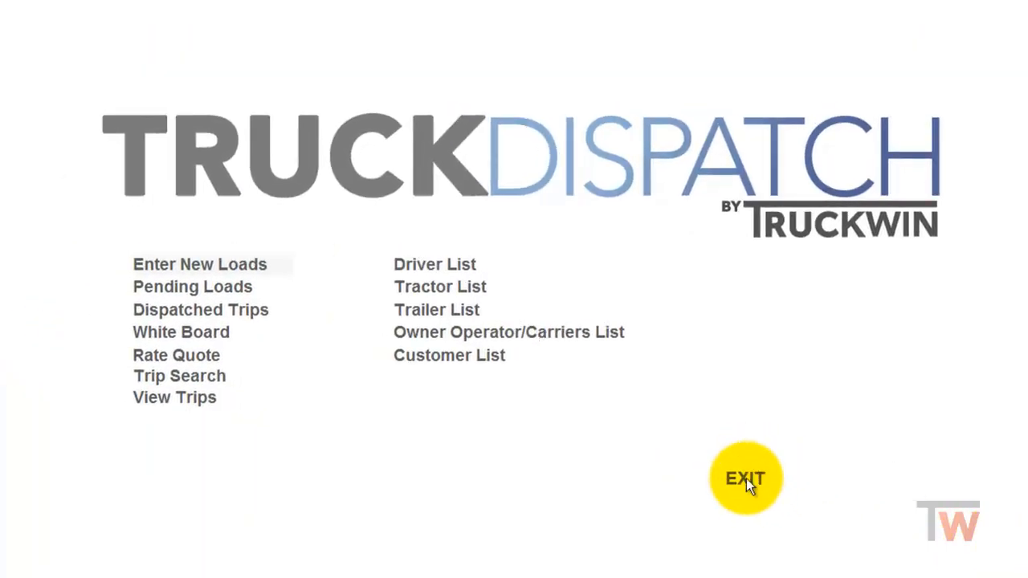
click(745, 478)
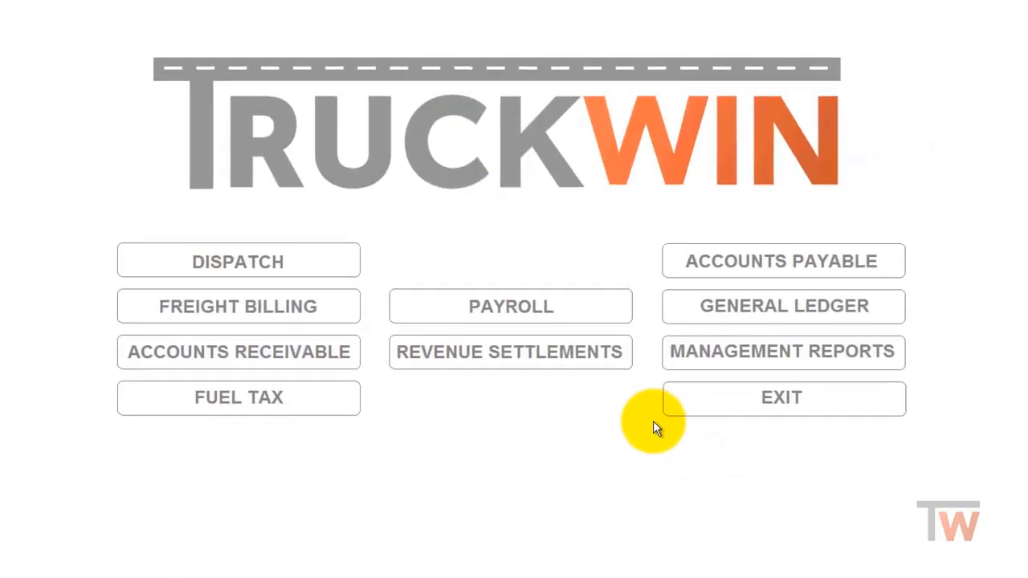
Step: Open Revenue Settlements and go to the Owner Operator List
click(529, 350)
click(685, 306)
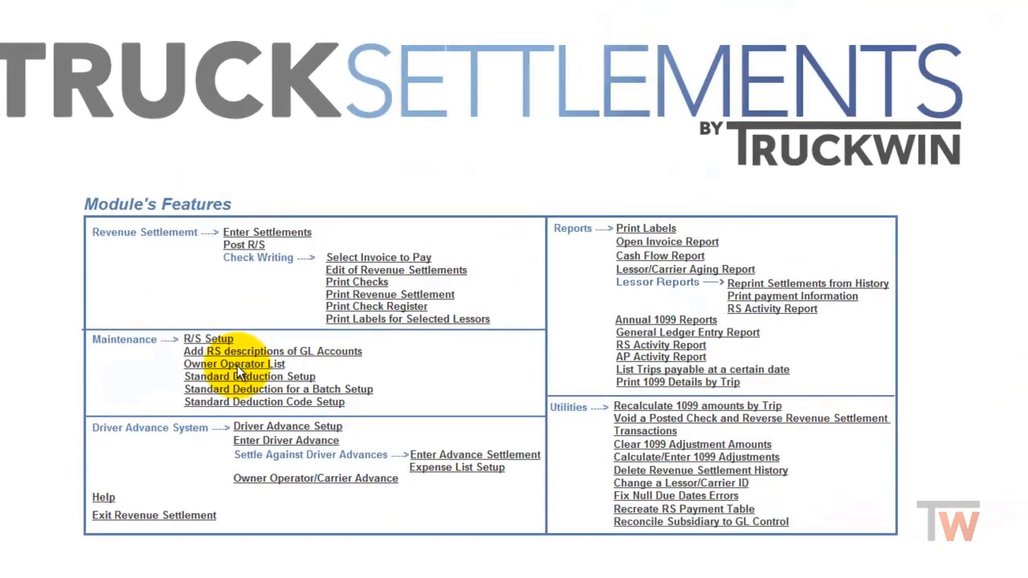
click(341, 273)
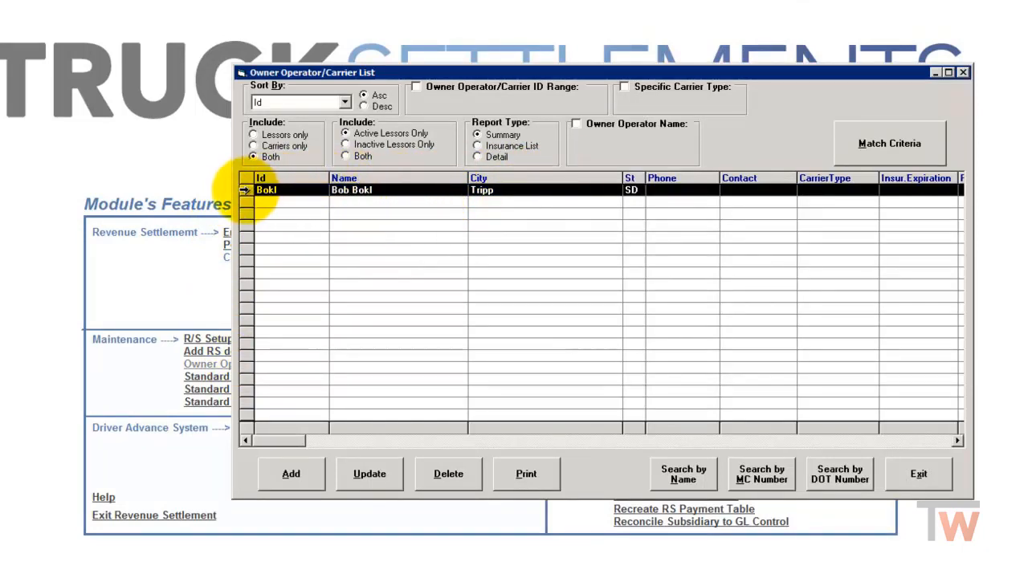
Step: Open the new lessor's record for updating and set 1099 to Yes
click(245, 190)
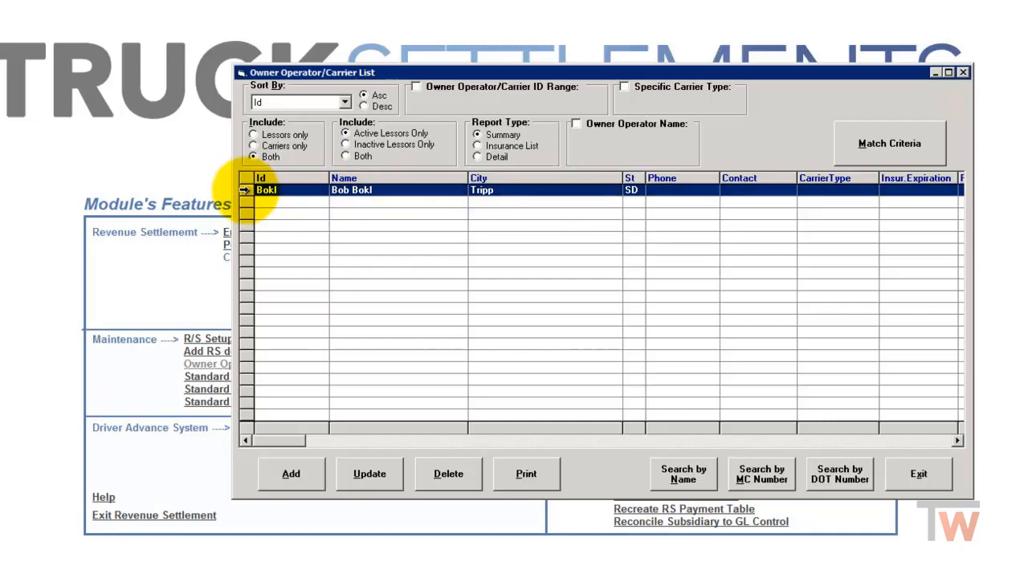
click(369, 474)
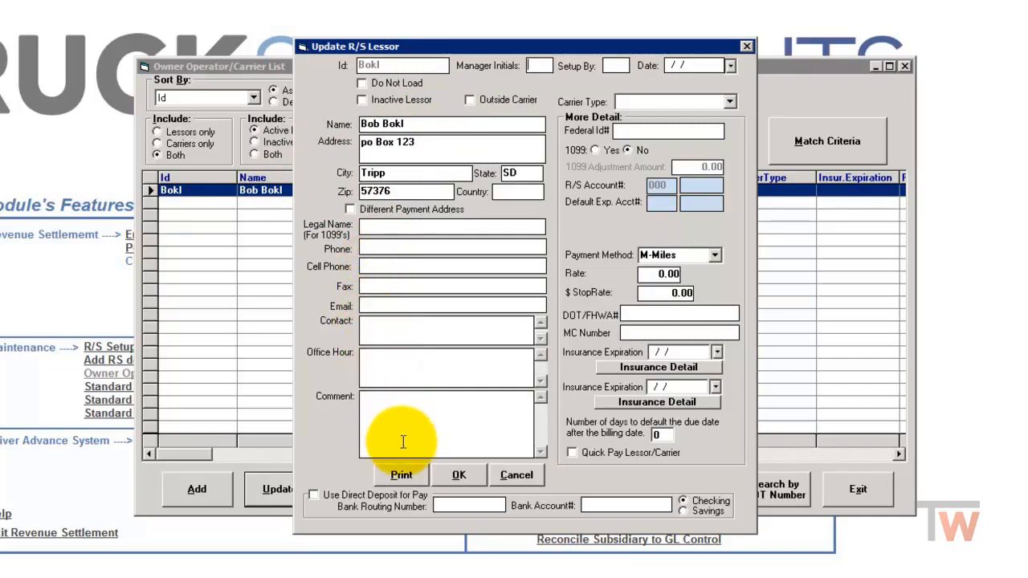
click(639, 130)
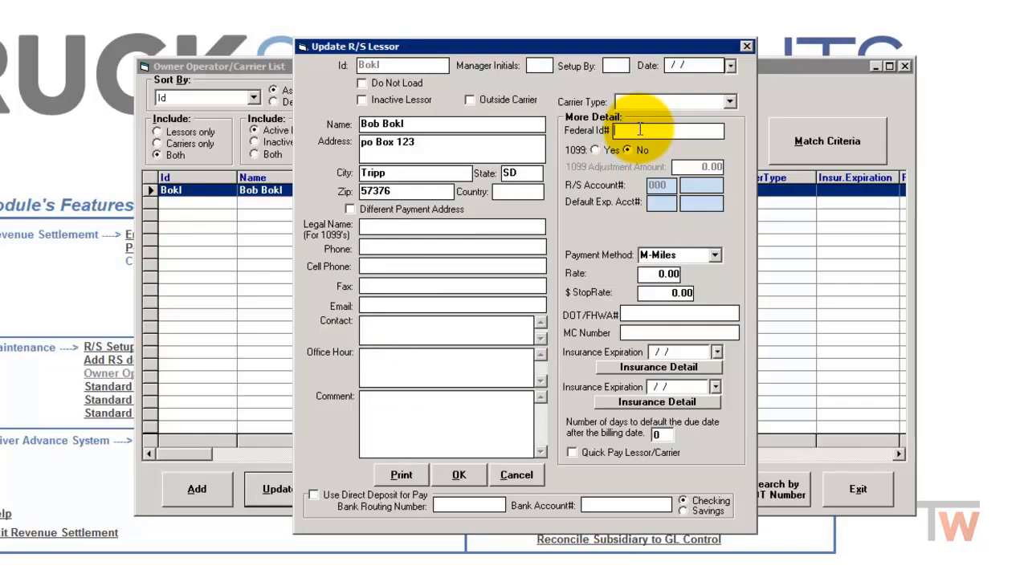
click(595, 151)
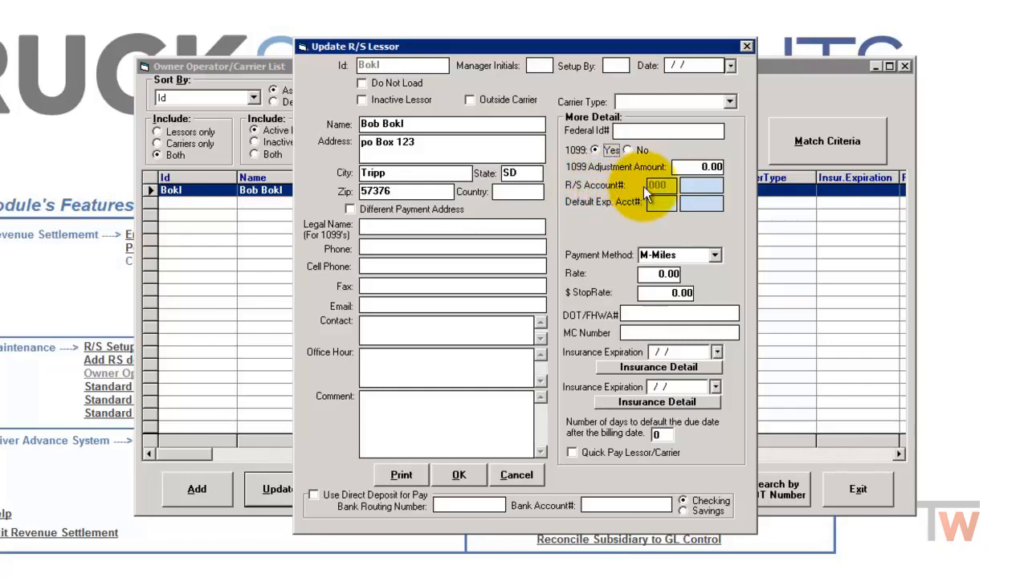
Step: Set the R/S account to 02050 Owner Operators Payable from the account list
click(689, 185)
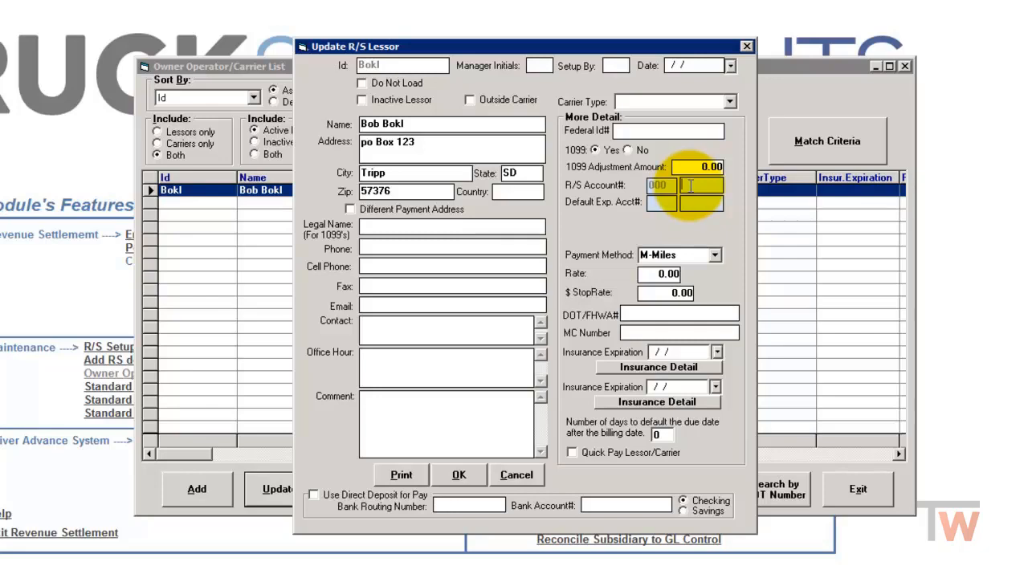
double_click(690, 185)
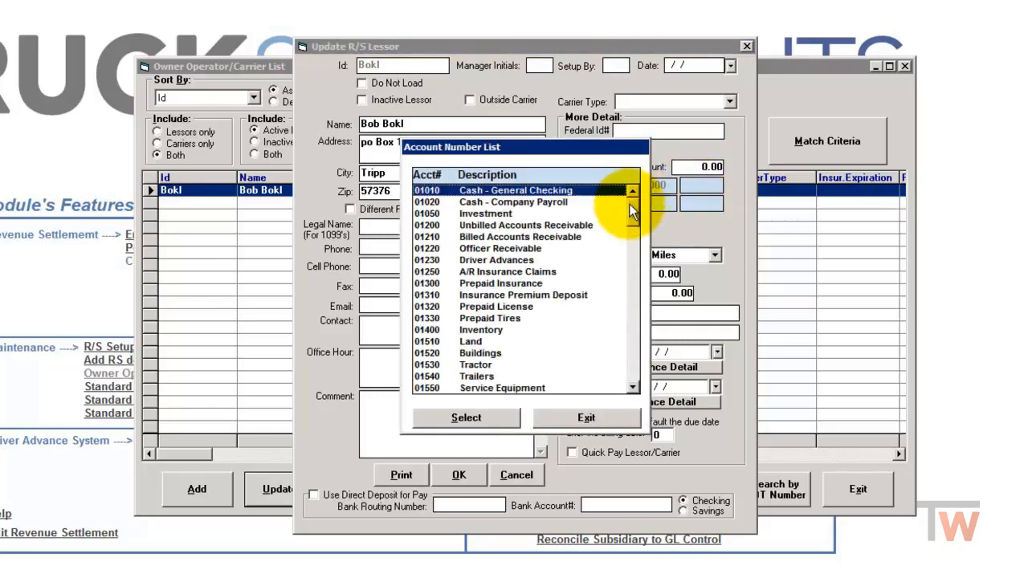
drag(638, 203, 636, 260)
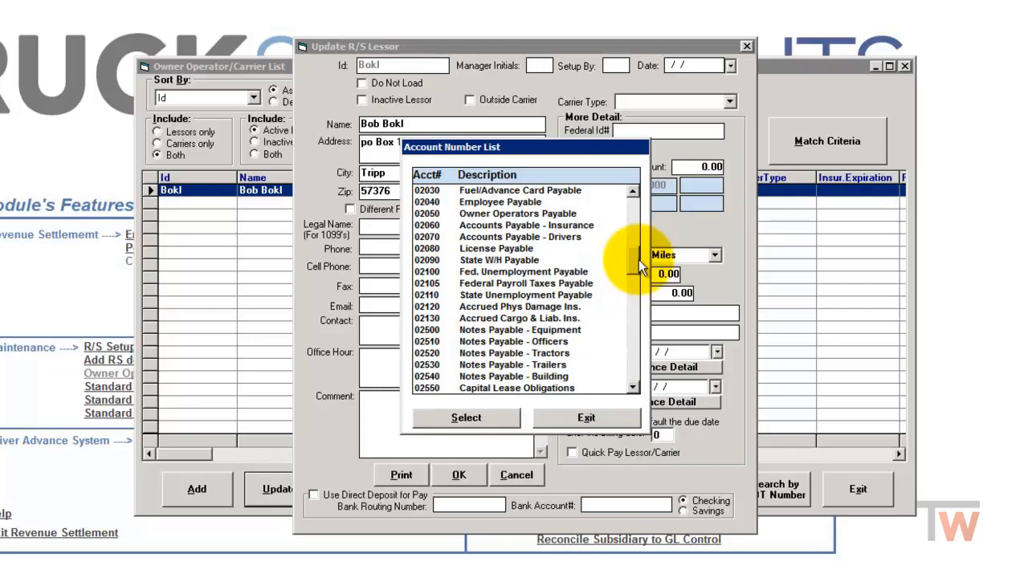
click(492, 215)
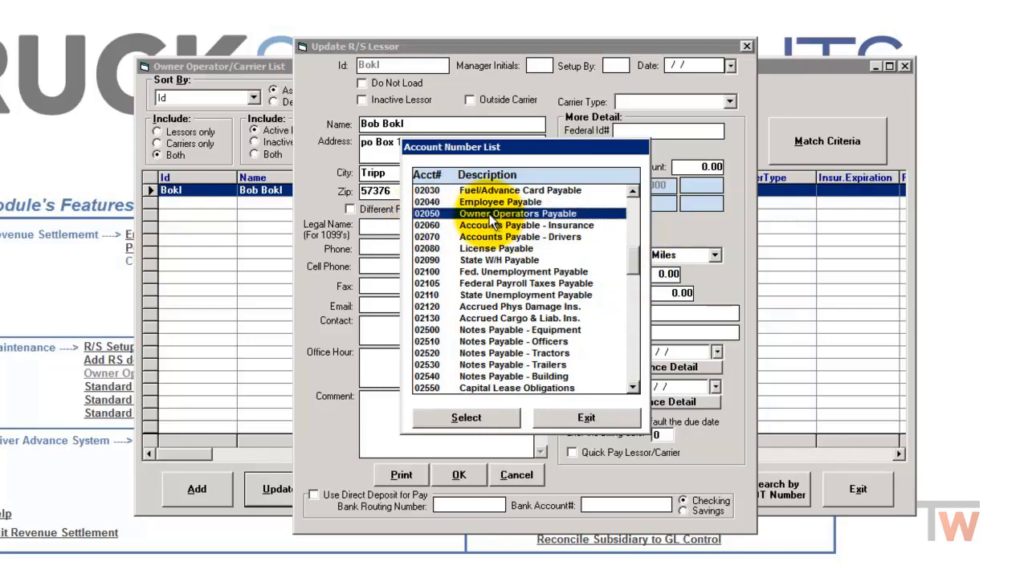
double_click(488, 214)
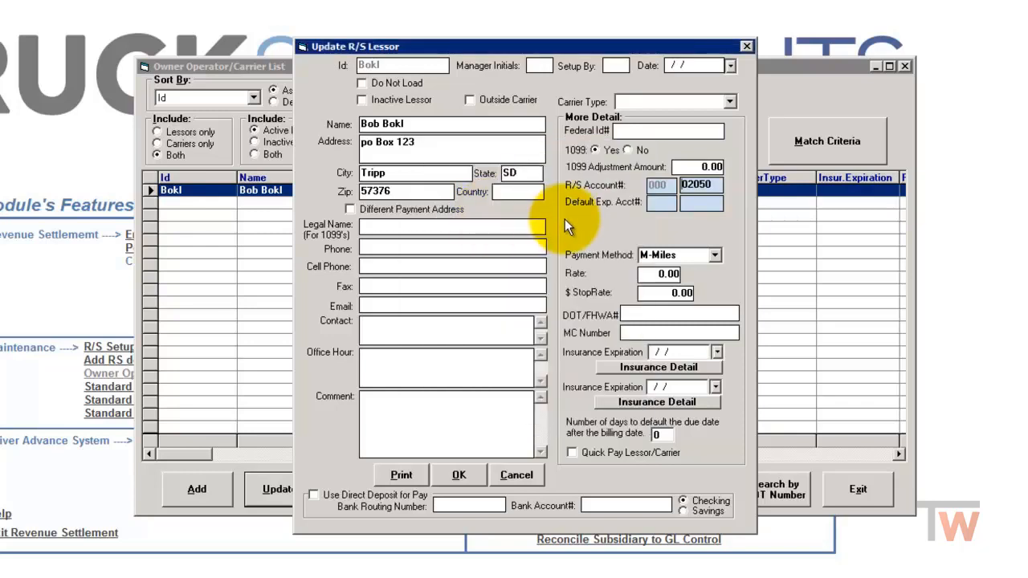
Step: Set the default expense account to 000-05010 Purchased Transportation
click(661, 207)
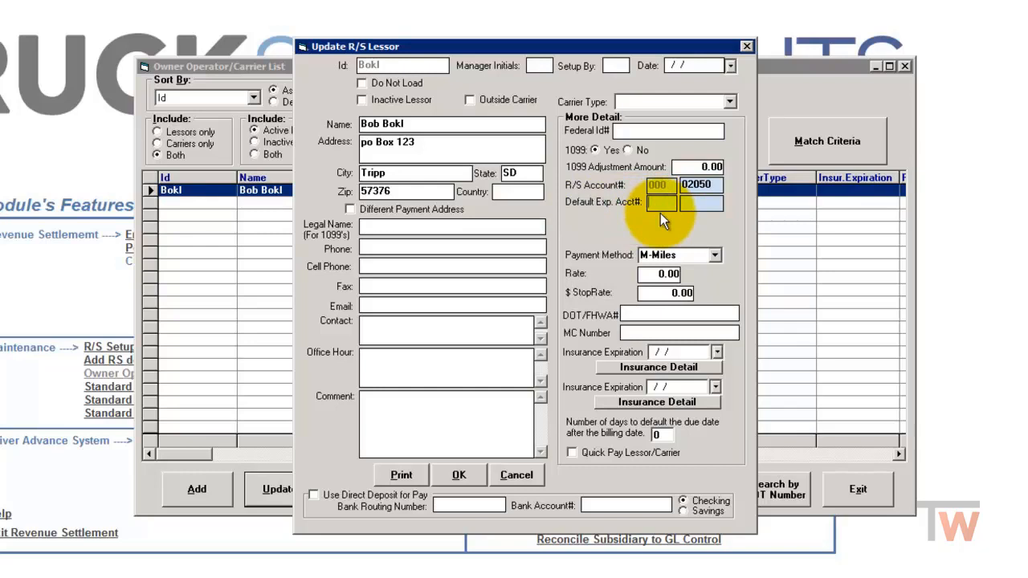
text(000)
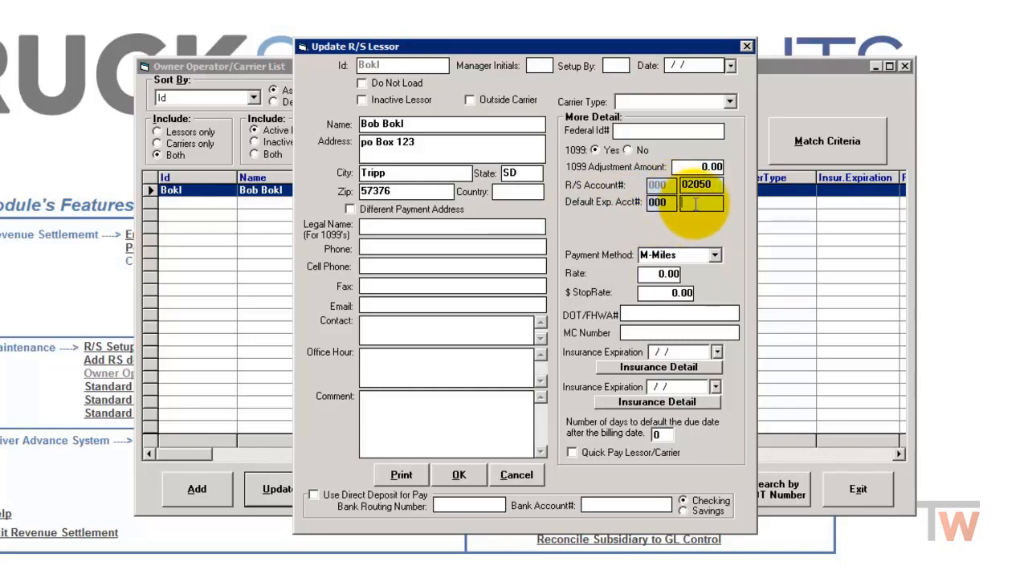
double_click(693, 204)
drag(639, 202, 646, 282)
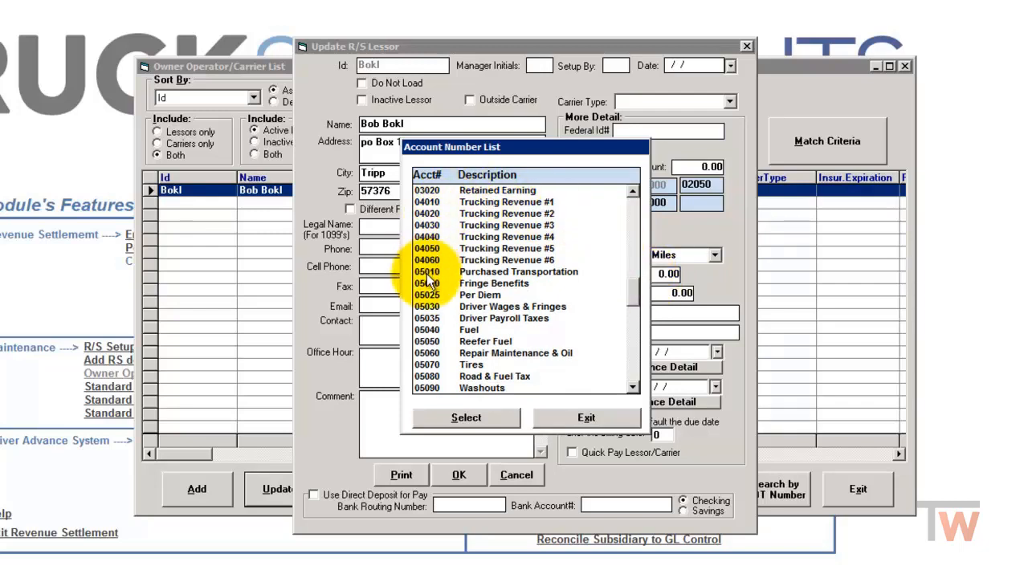
double_click(494, 274)
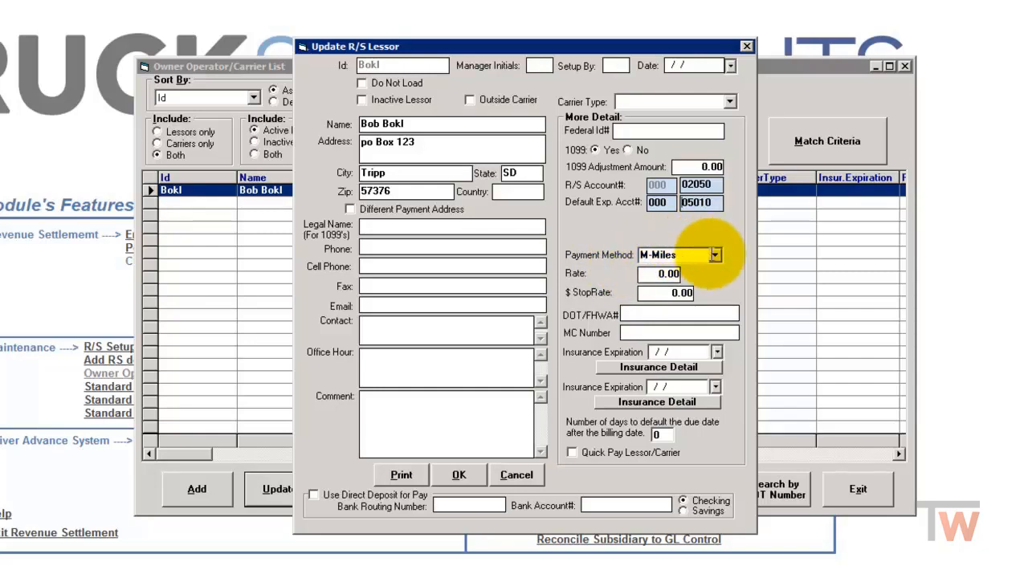
Step: Set the payment method to R-Revenue with a rate of 80
click(715, 255)
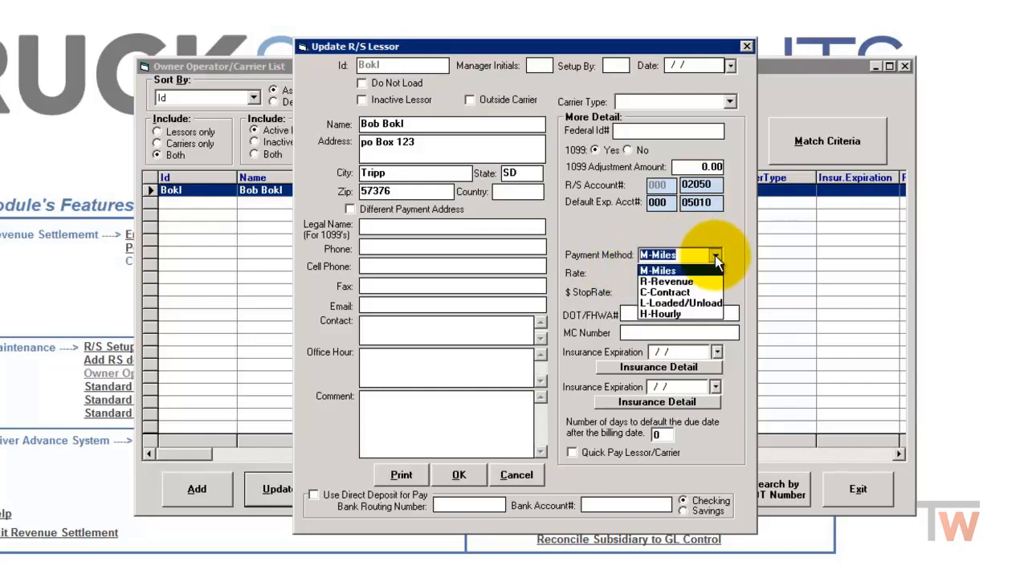
click(684, 282)
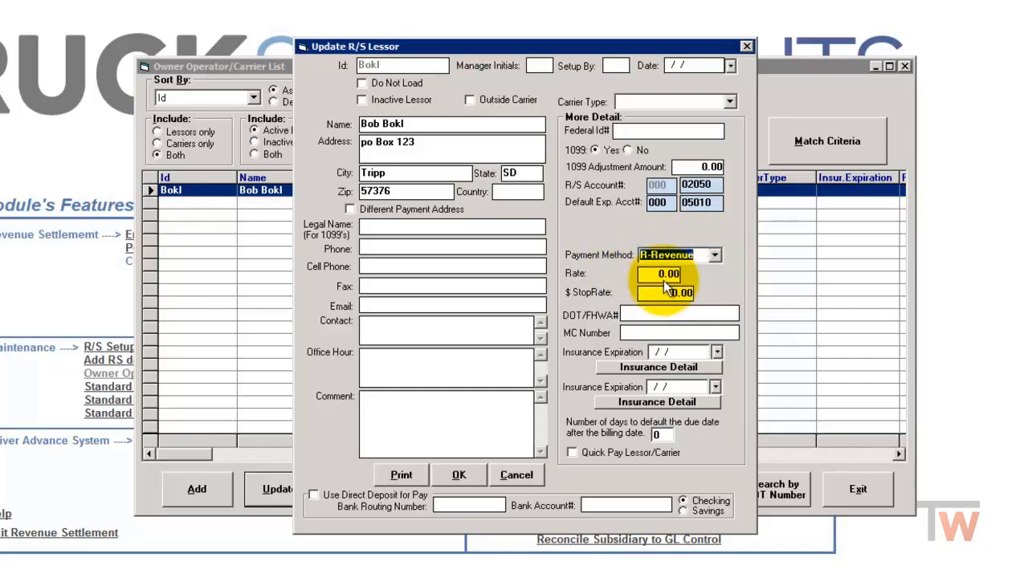
click(651, 274)
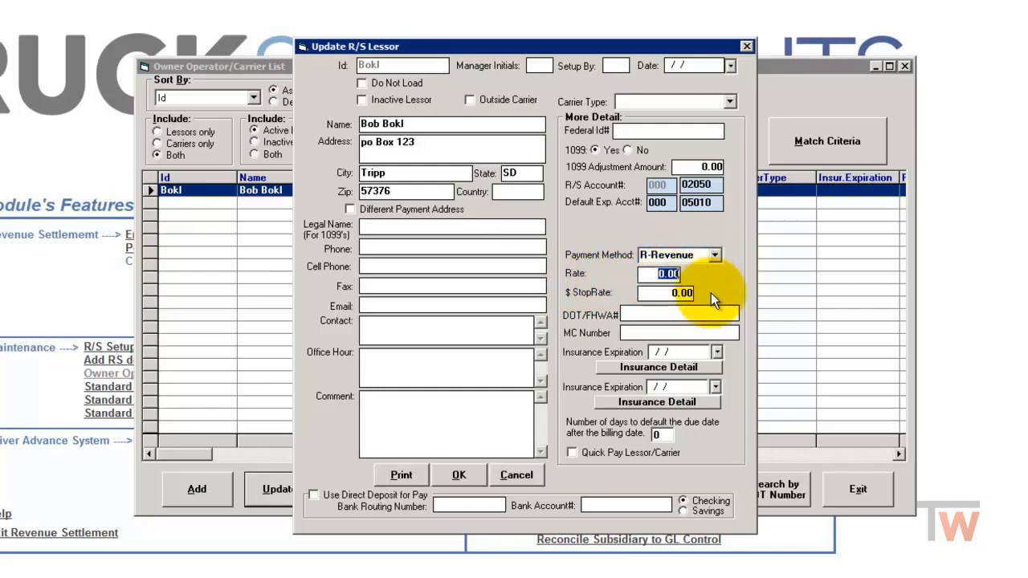
text(80)
key(Tab)
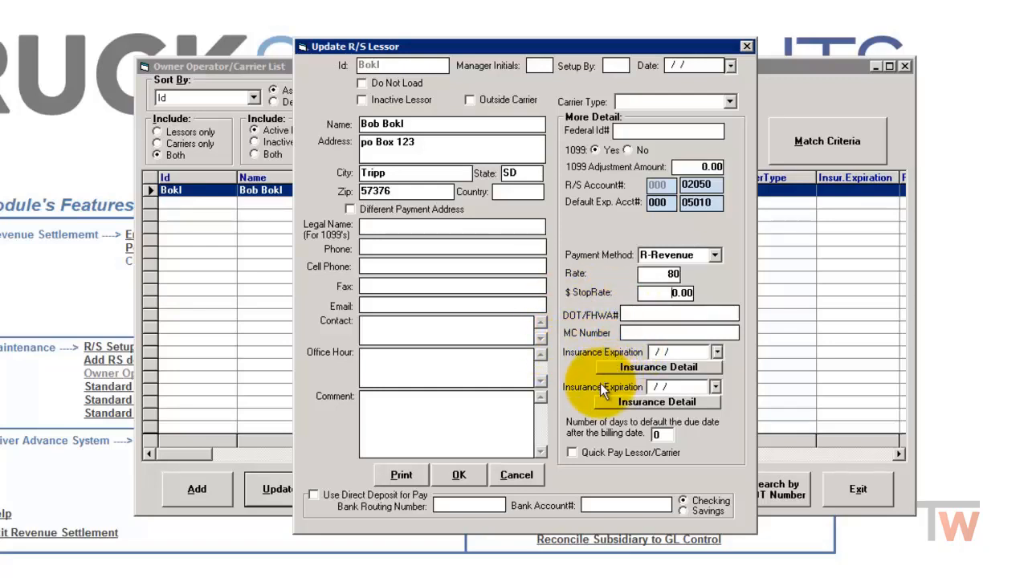
Step: Save the lessor record, then exit the owner operator list and the Revenue Settlement module
click(460, 479)
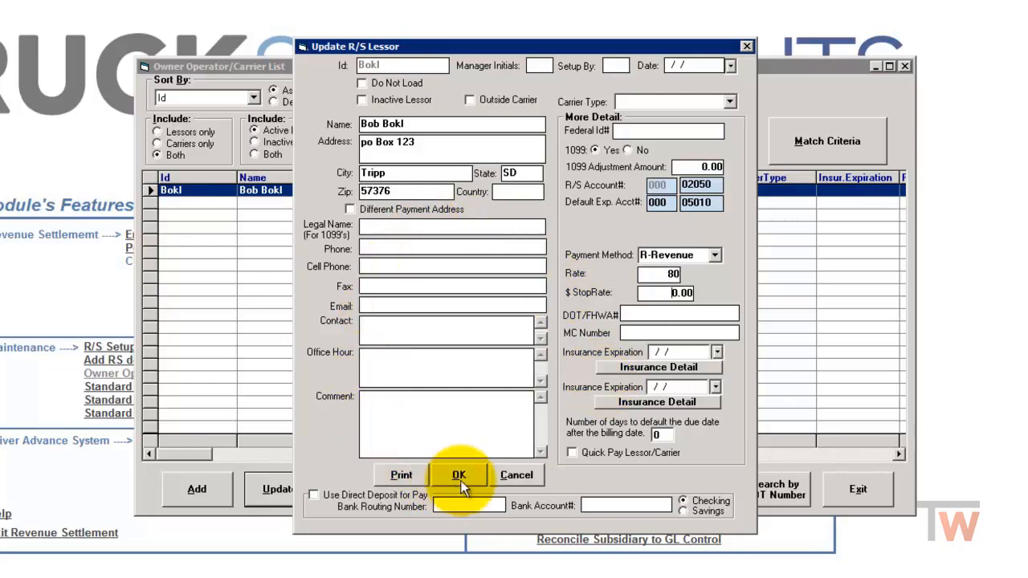
click(469, 475)
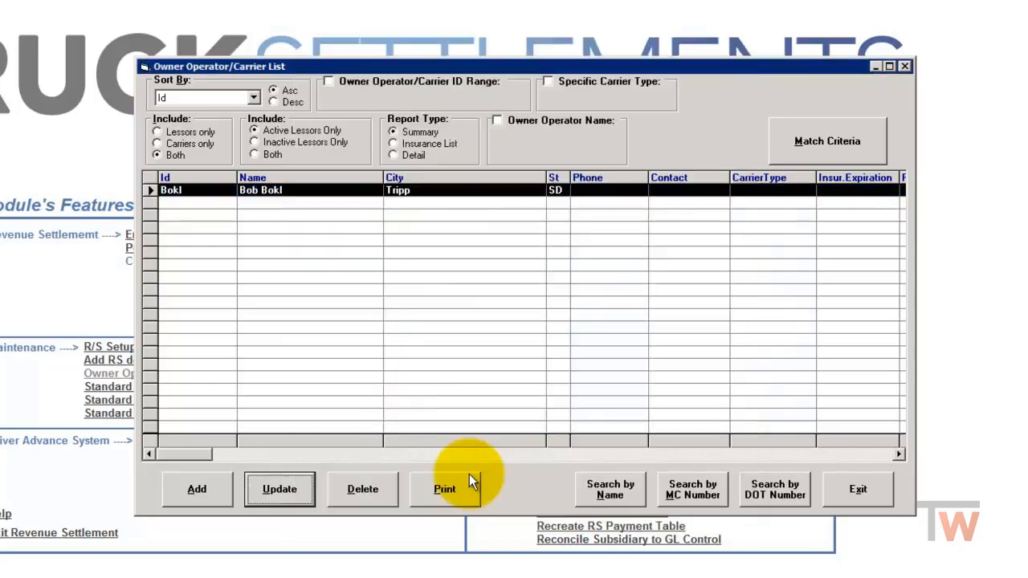
click(857, 489)
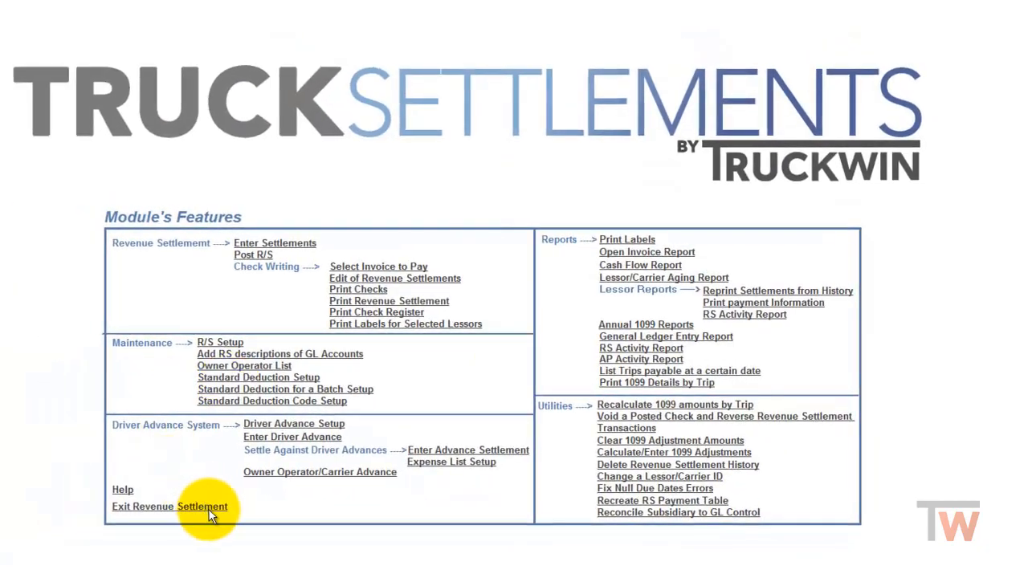
click(207, 508)
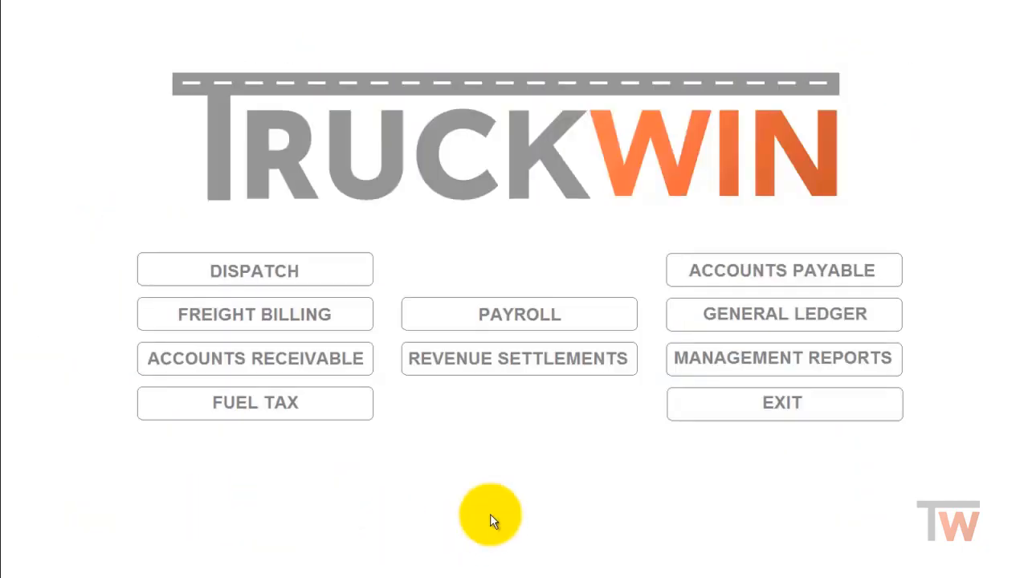